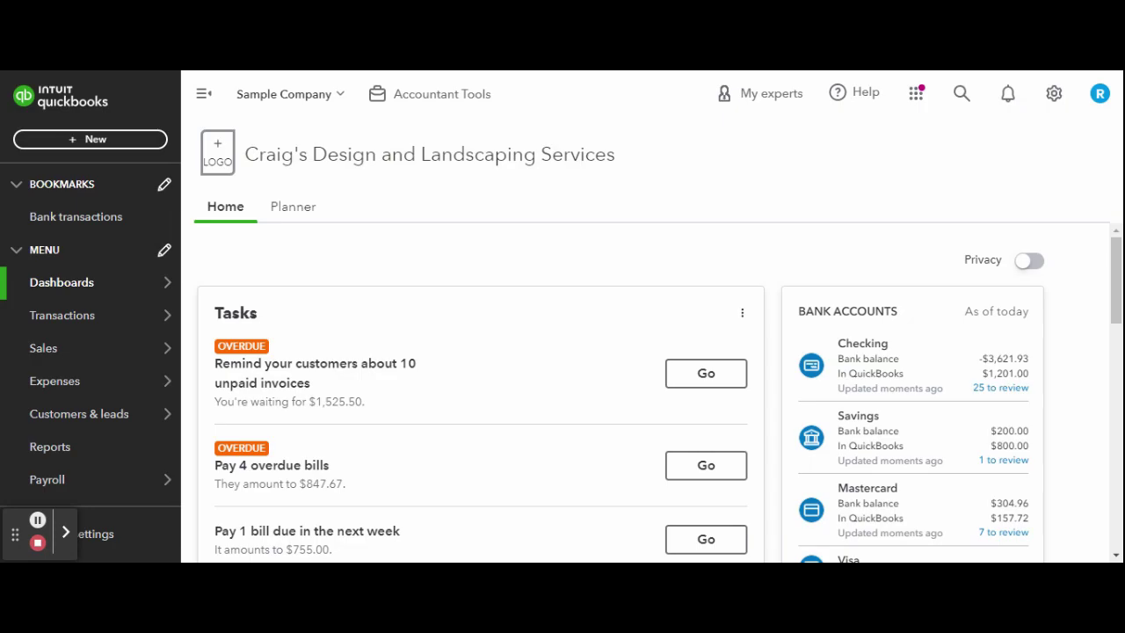
# - Open the Amy's Bird Sanctuary record from the sales customer list and start a new statement for this customer
pyautogui.click(75, 351)
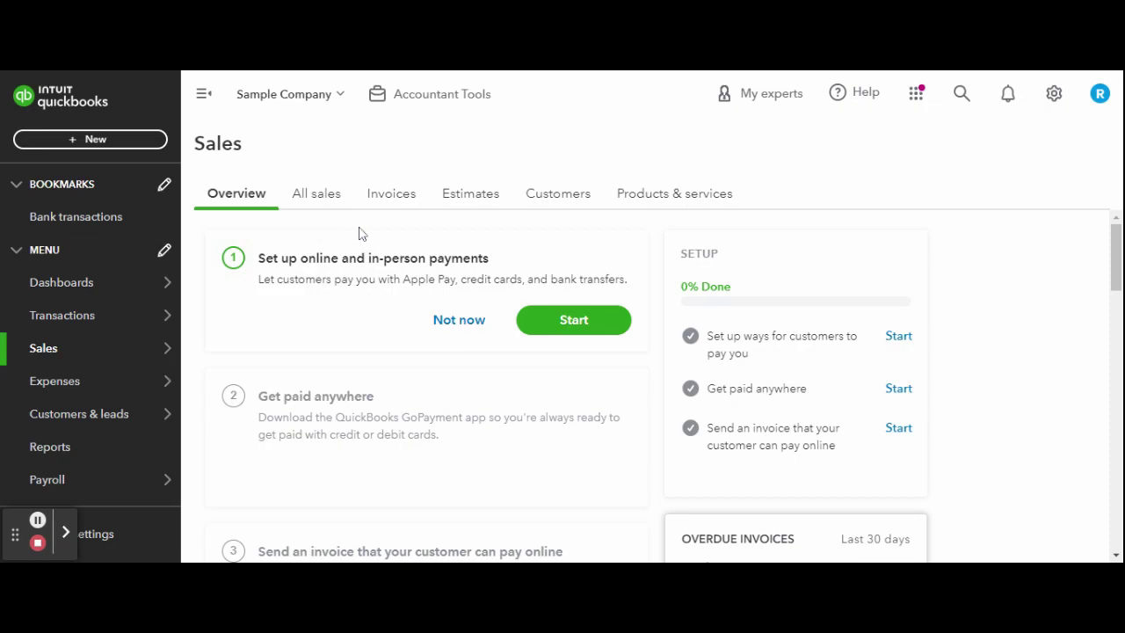
pyautogui.click(566, 195)
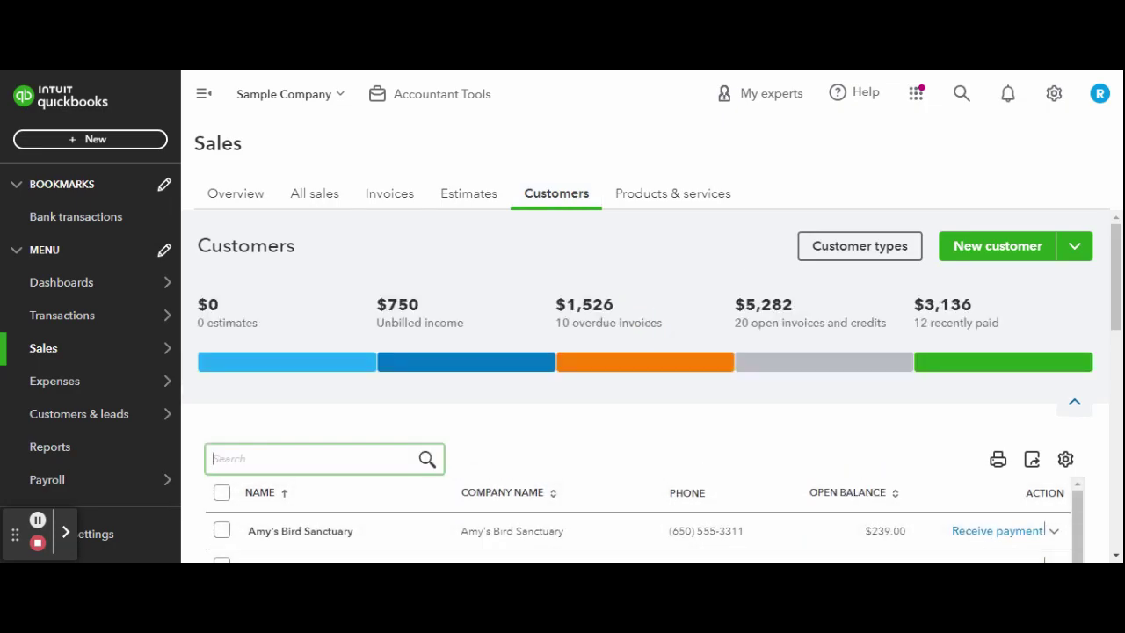
pyautogui.scroll(-1, 745, 254)
pyautogui.scroll(-1, 745, 255)
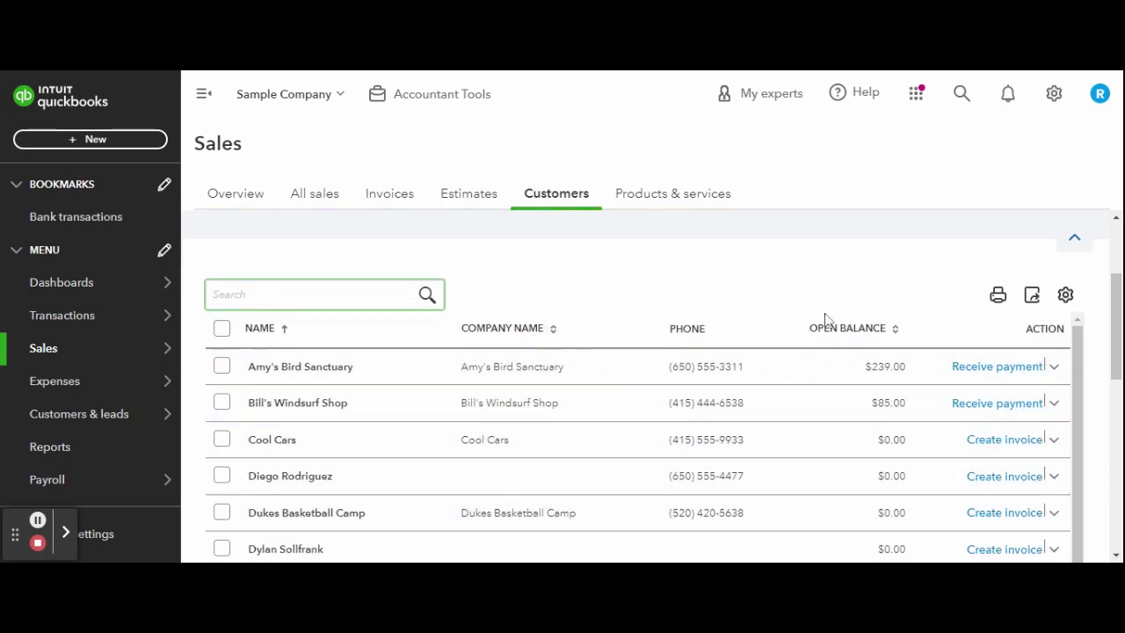
pyautogui.scroll(-1, 826, 321)
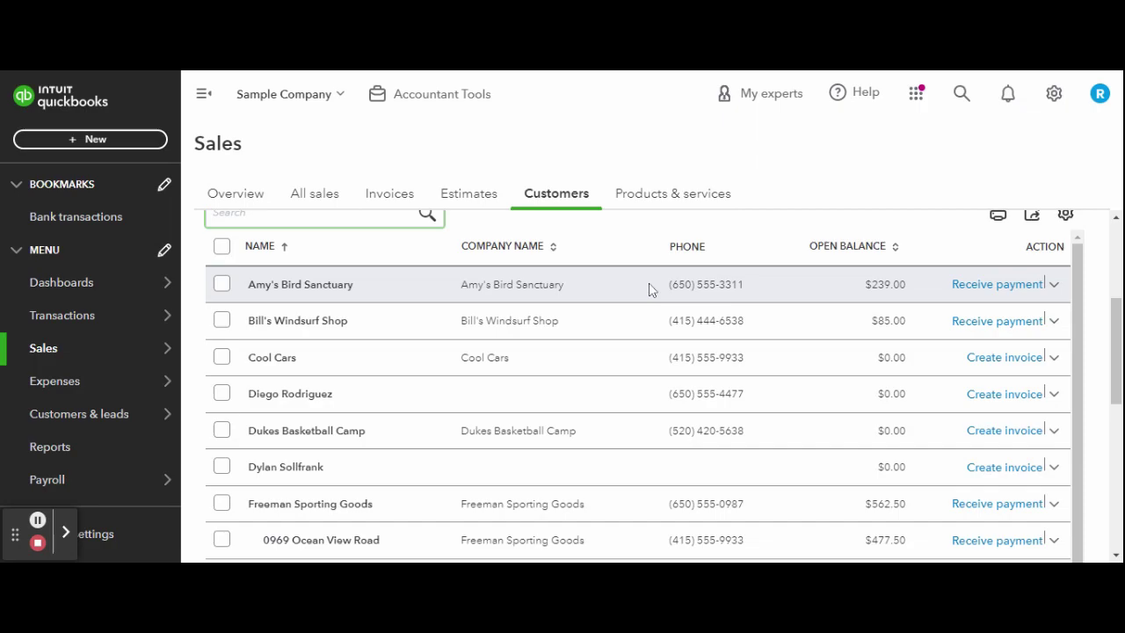
pyautogui.click(651, 290)
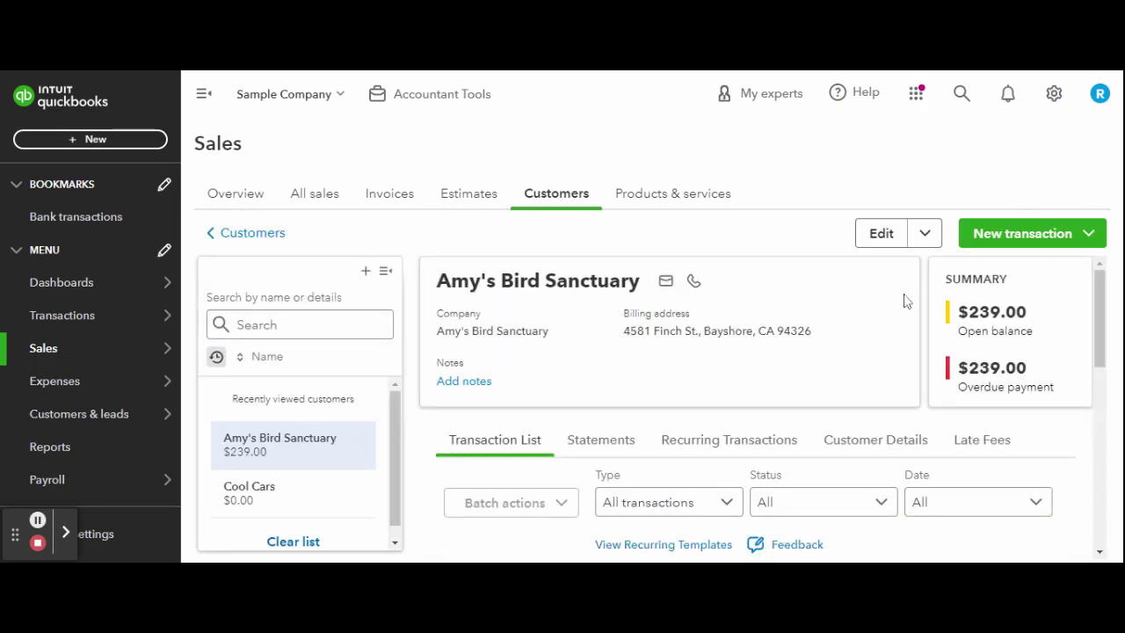
pyautogui.click(1090, 235)
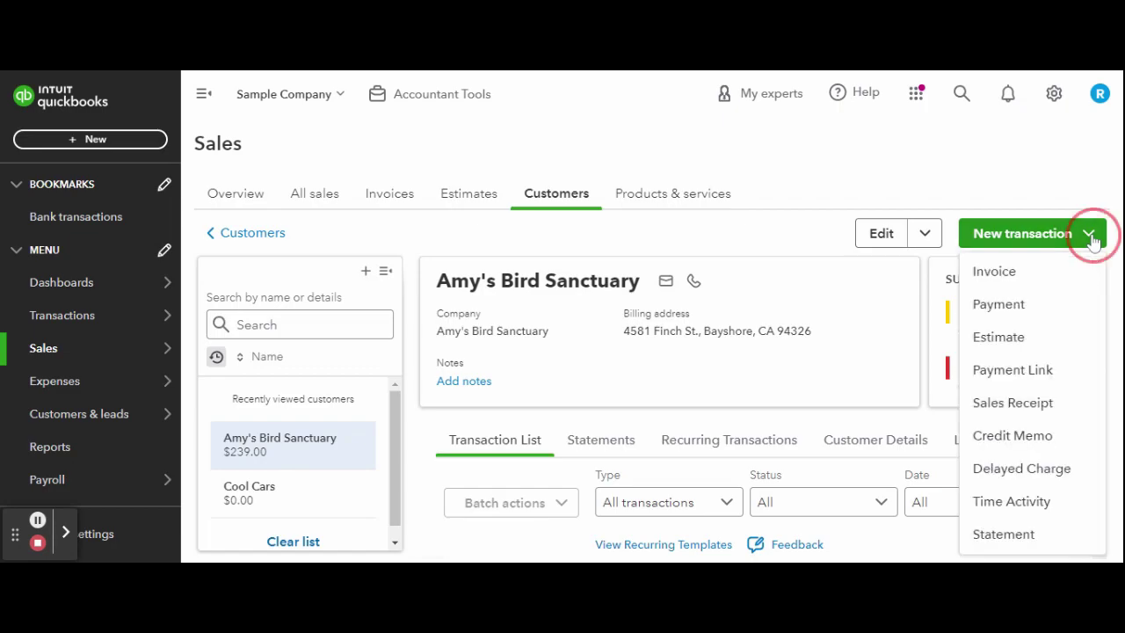
pyautogui.click(1001, 534)
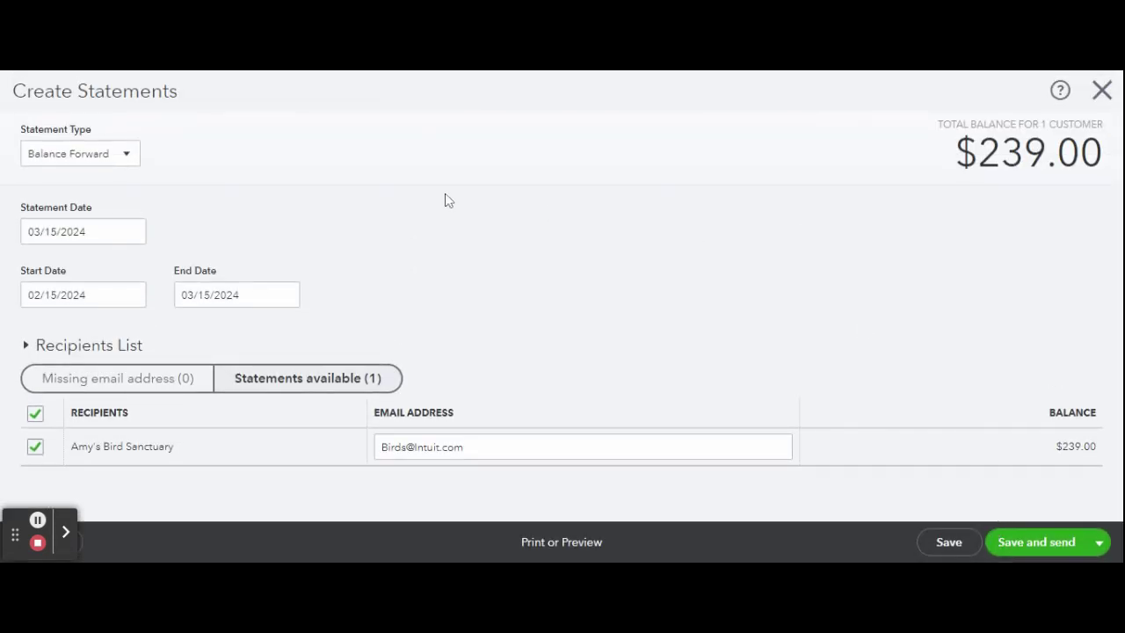
# - Try the Open Item and Transaction Statement types for the customer's statement
pyautogui.click(137, 160)
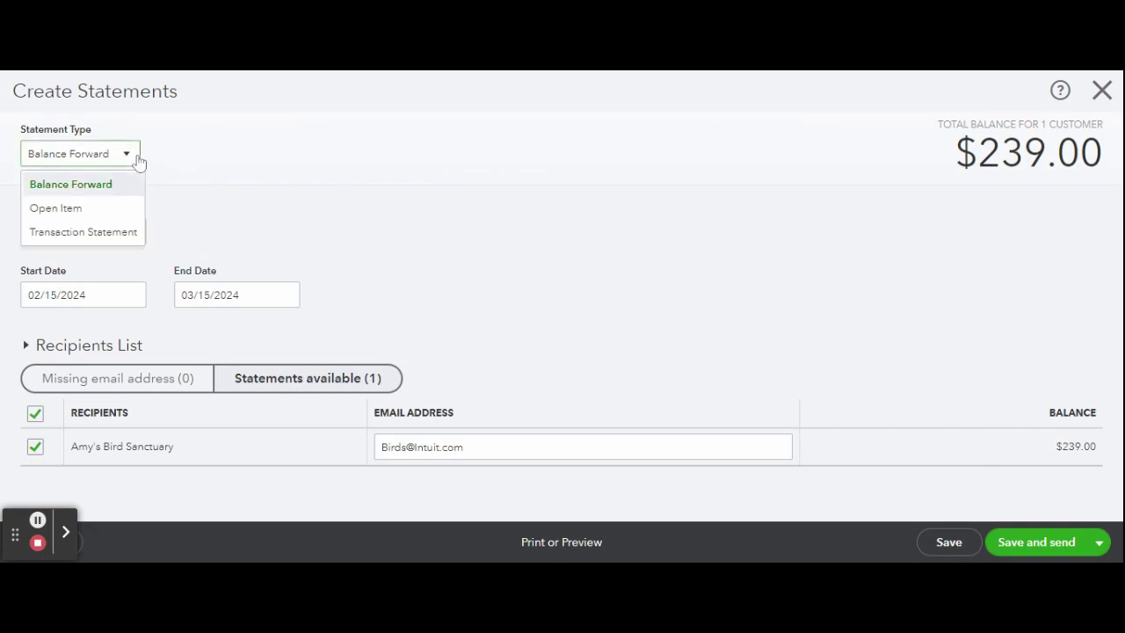
pyautogui.click(126, 206)
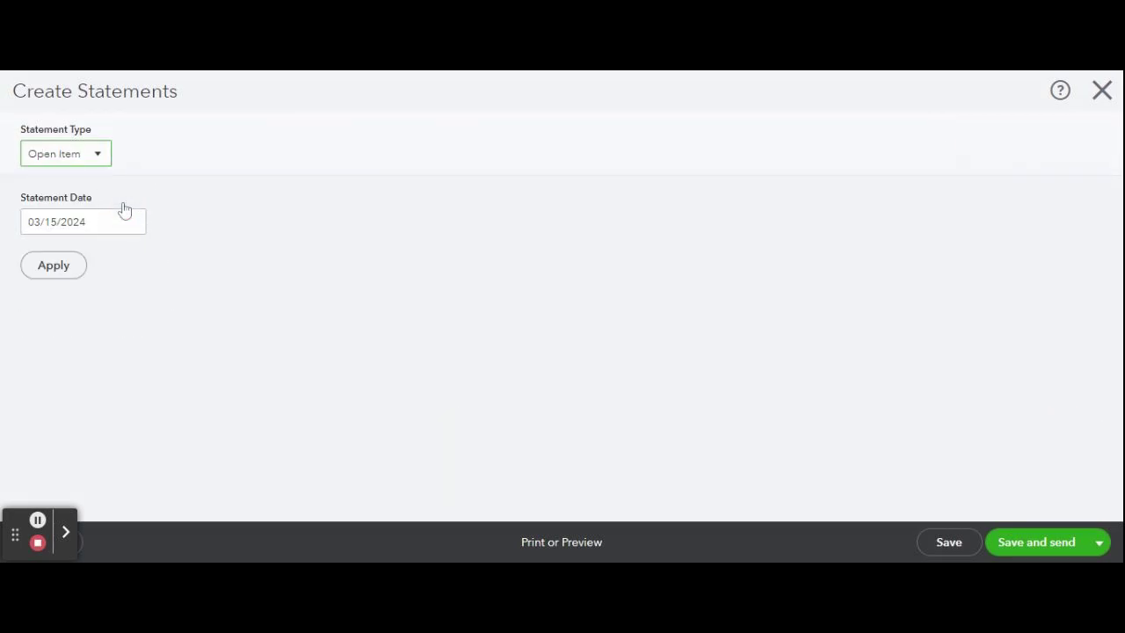
pyautogui.click(222, 313)
pyautogui.click(93, 155)
pyautogui.click(87, 230)
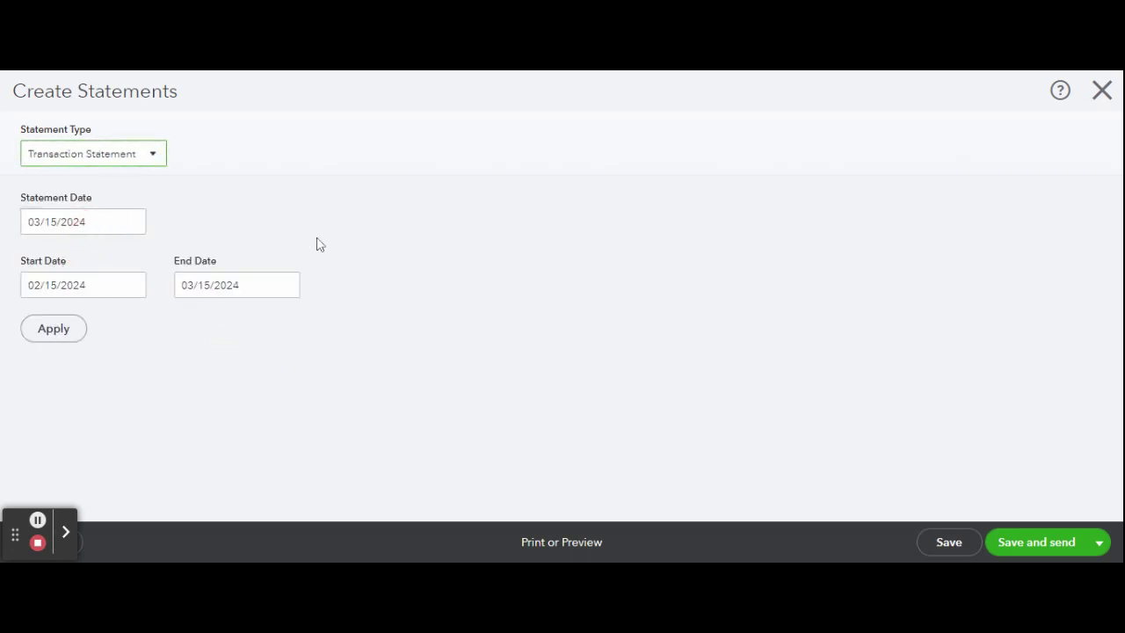
# - Set the statement type to Balance Forward, apply it to list the recipients and dismiss the balance tip
pyautogui.click(136, 155)
pyautogui.click(135, 184)
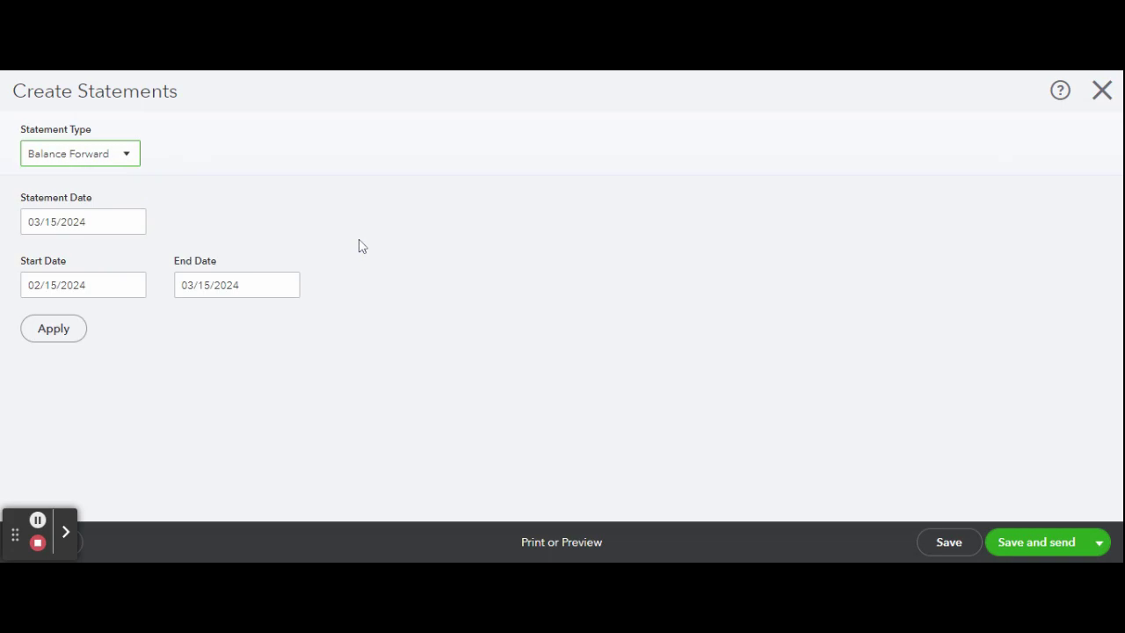
pyautogui.click(56, 336)
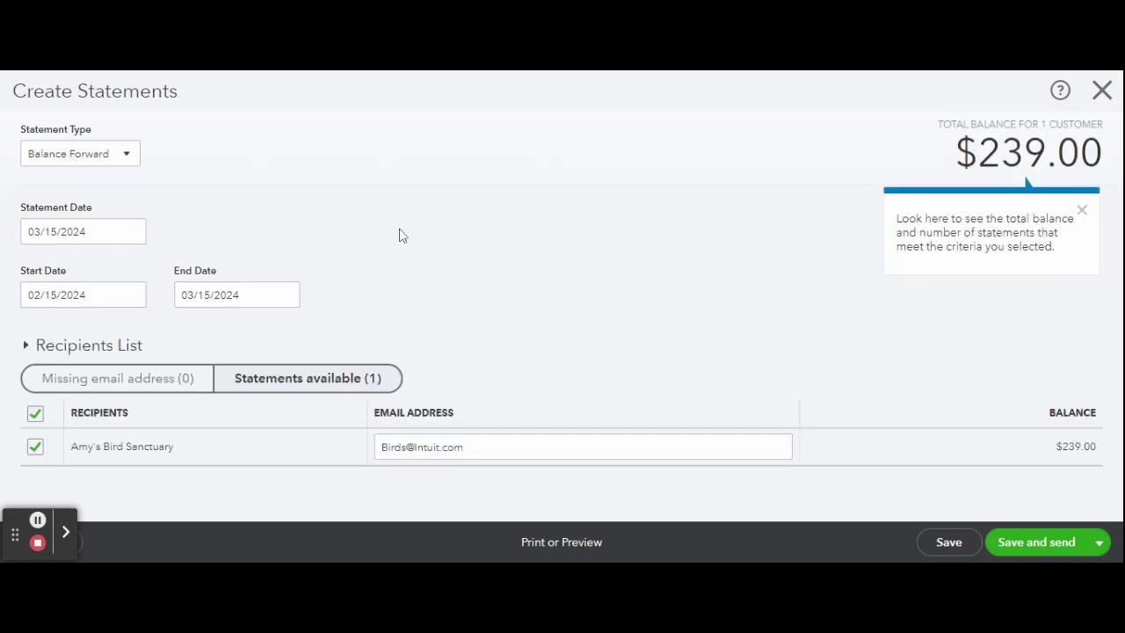
pyautogui.click(1082, 211)
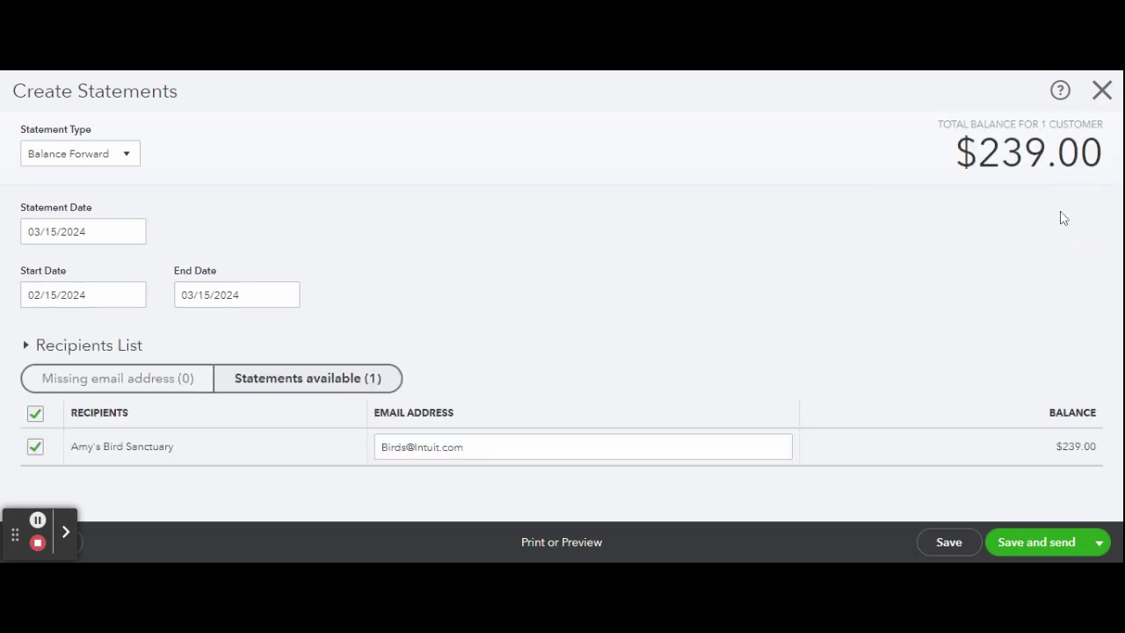
# - Review the available statement types and the calendars for the statement date, start date and end date
pyautogui.click(117, 155)
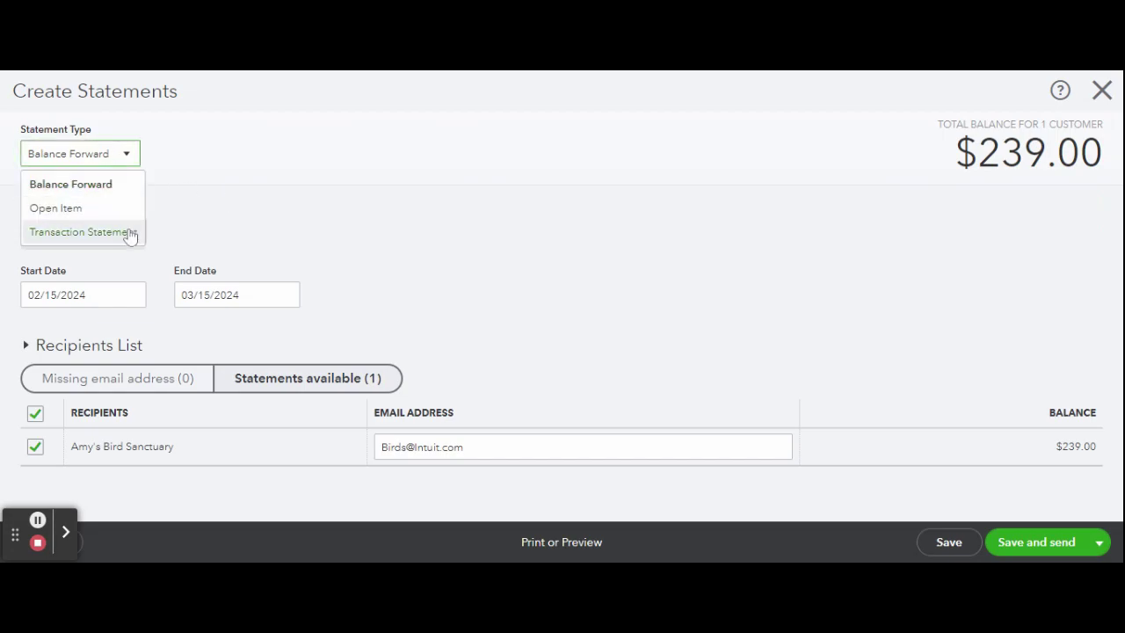
pyautogui.click(423, 230)
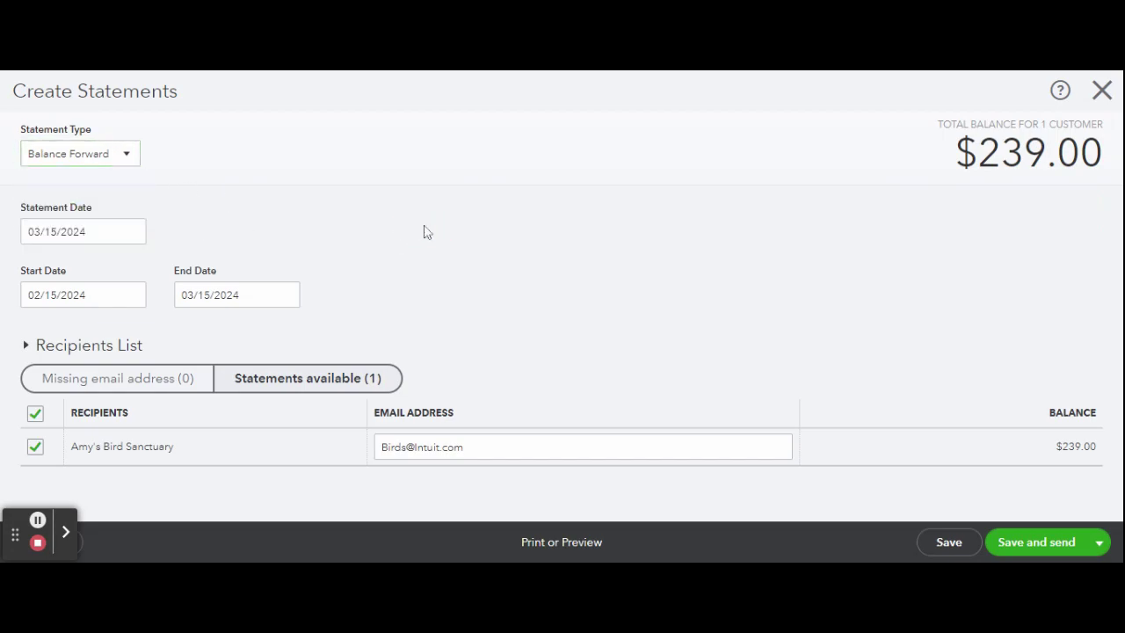
pyautogui.click(137, 234)
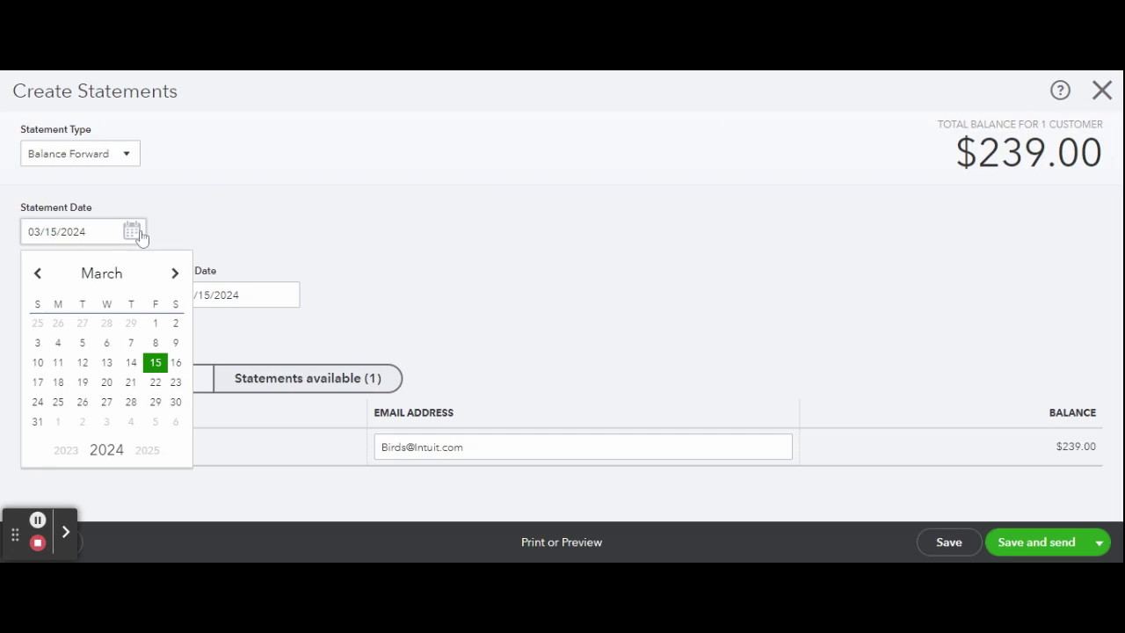
pyautogui.click(139, 234)
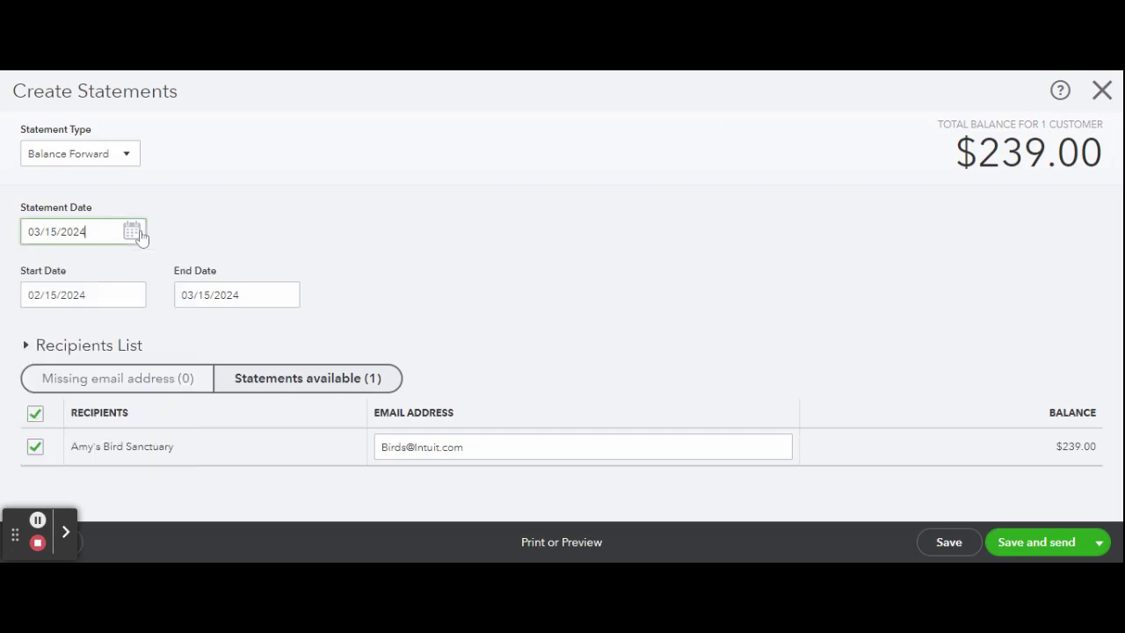
pyautogui.click(129, 298)
pyautogui.click(129, 298)
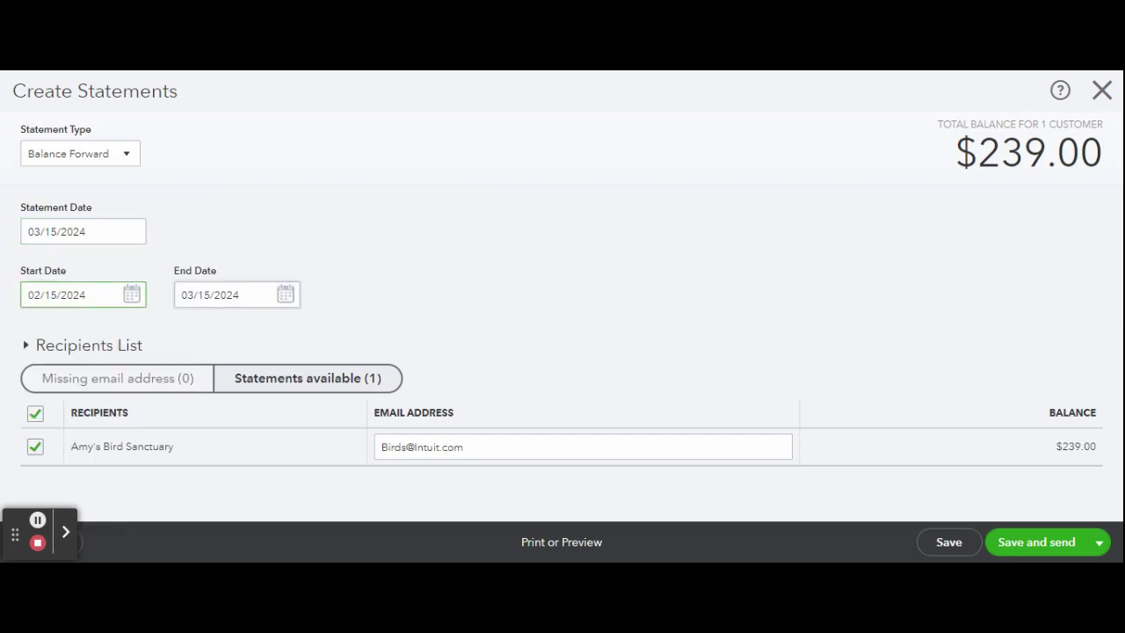
pyautogui.click(286, 297)
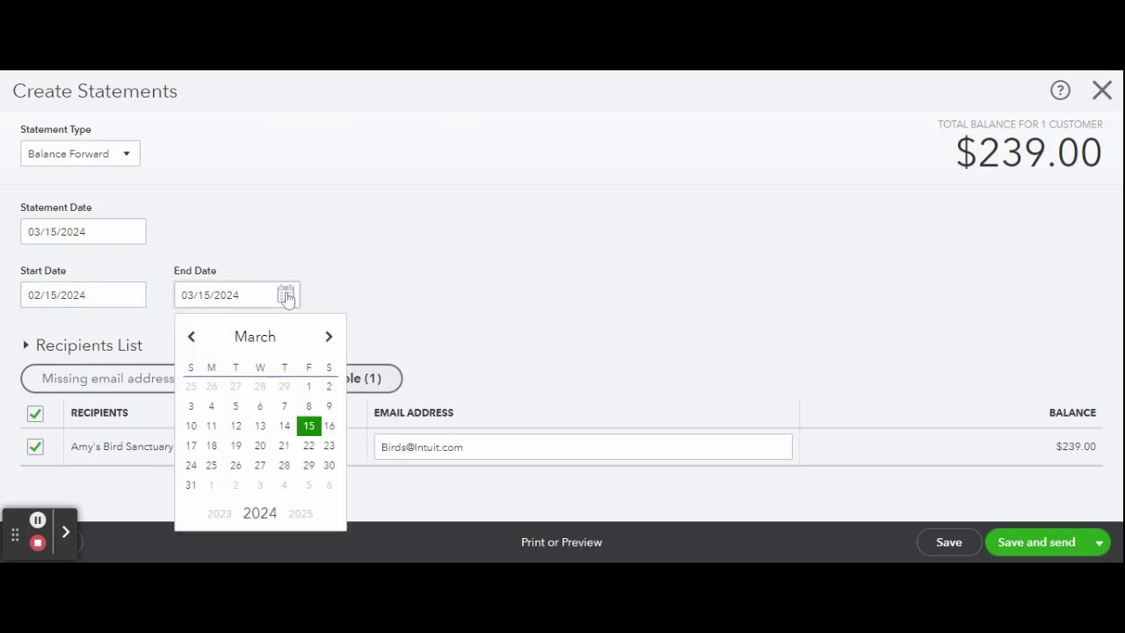
pyautogui.click(287, 297)
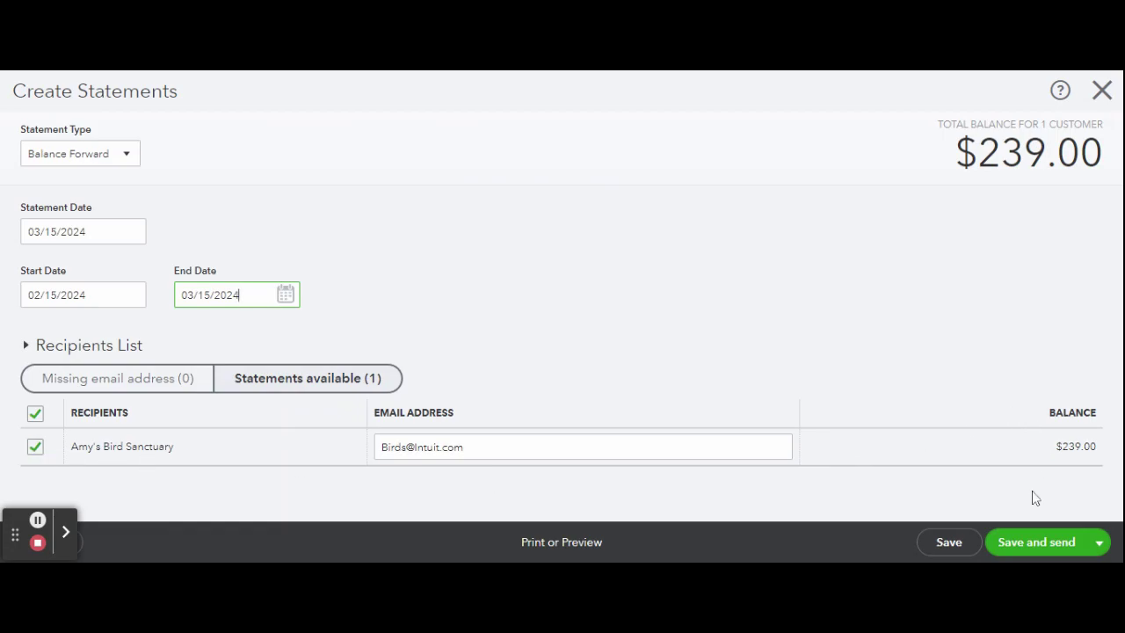
# - Save the statement, review its email message and PDF preview, and send it to the customer
pyautogui.click(1099, 544)
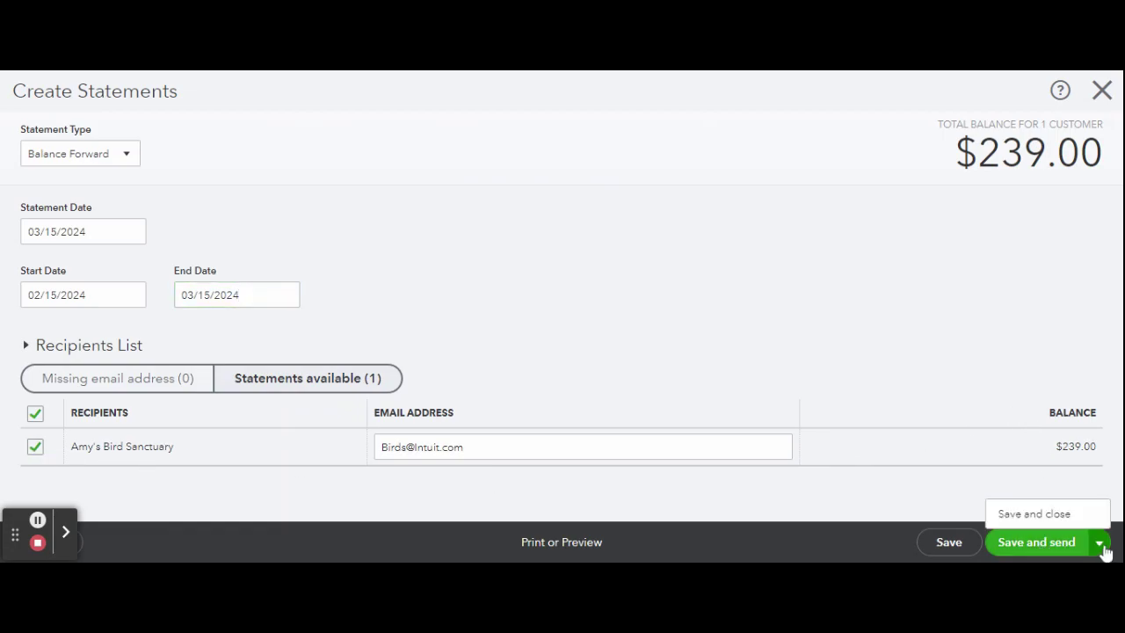
pyautogui.click(1099, 543)
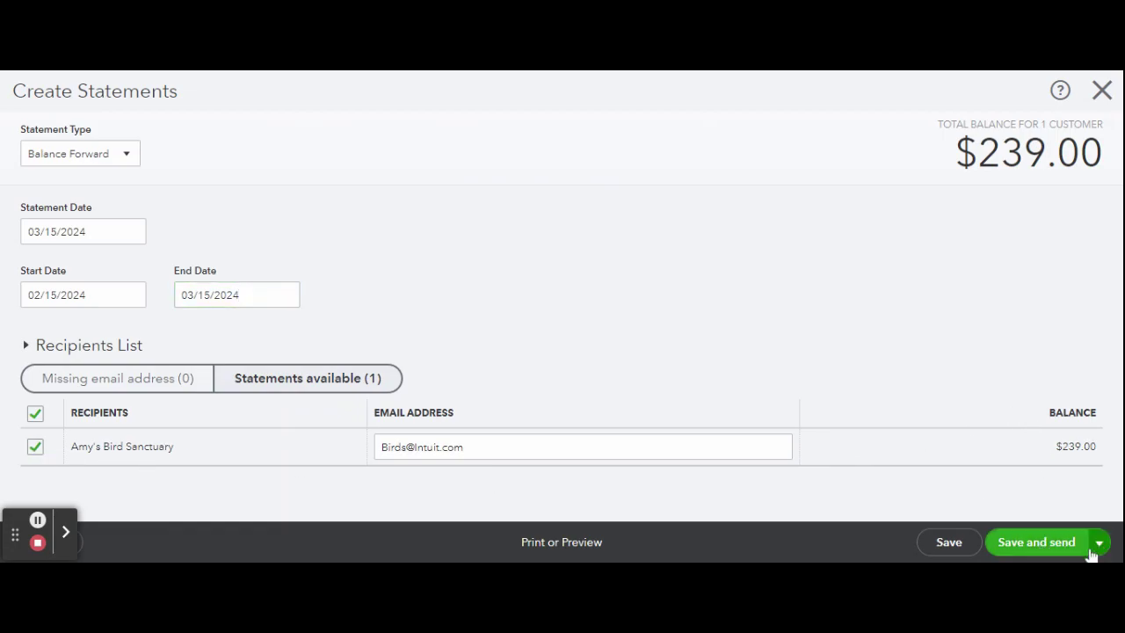
pyautogui.click(1041, 545)
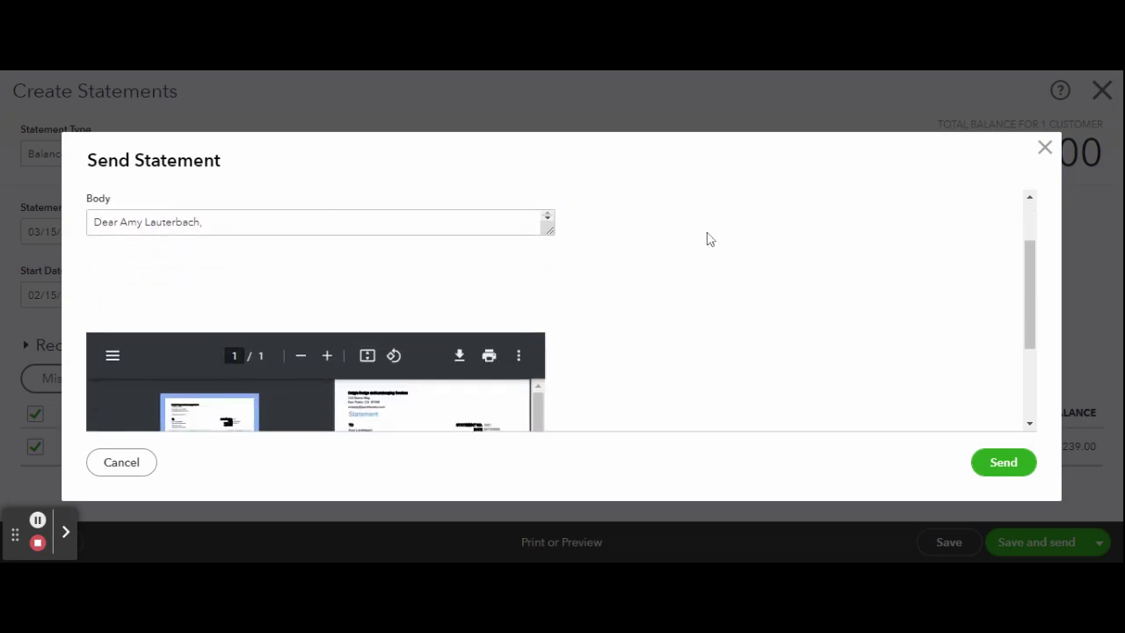
pyautogui.scroll(-3, 710, 239)
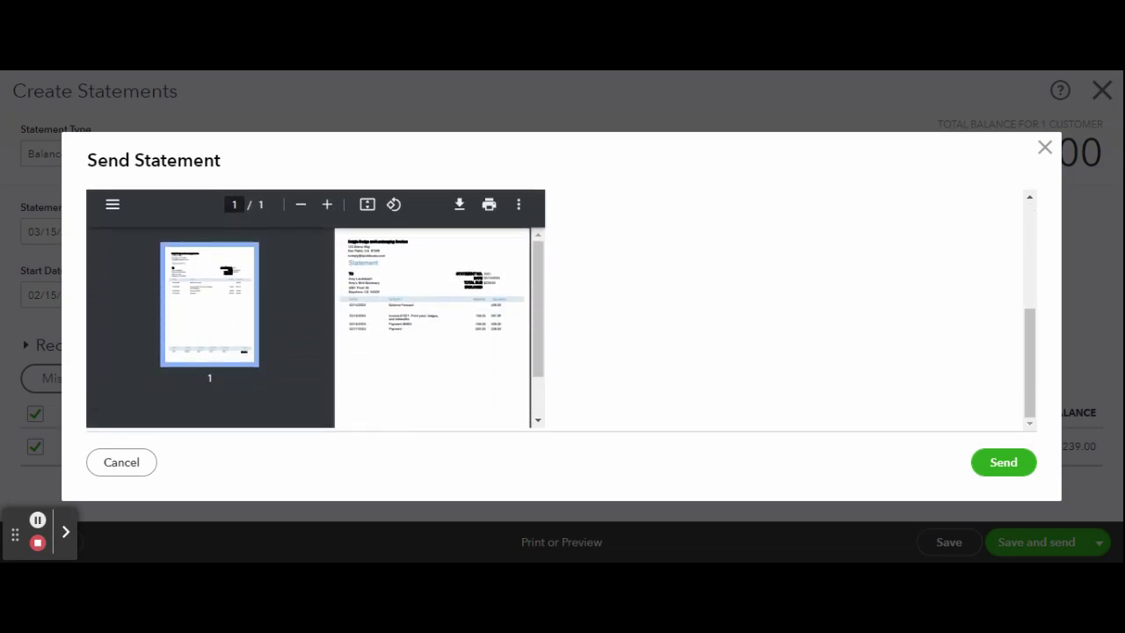
pyautogui.scroll(3, 560, 310)
pyautogui.scroll(-3, 332, 322)
pyautogui.click(1005, 466)
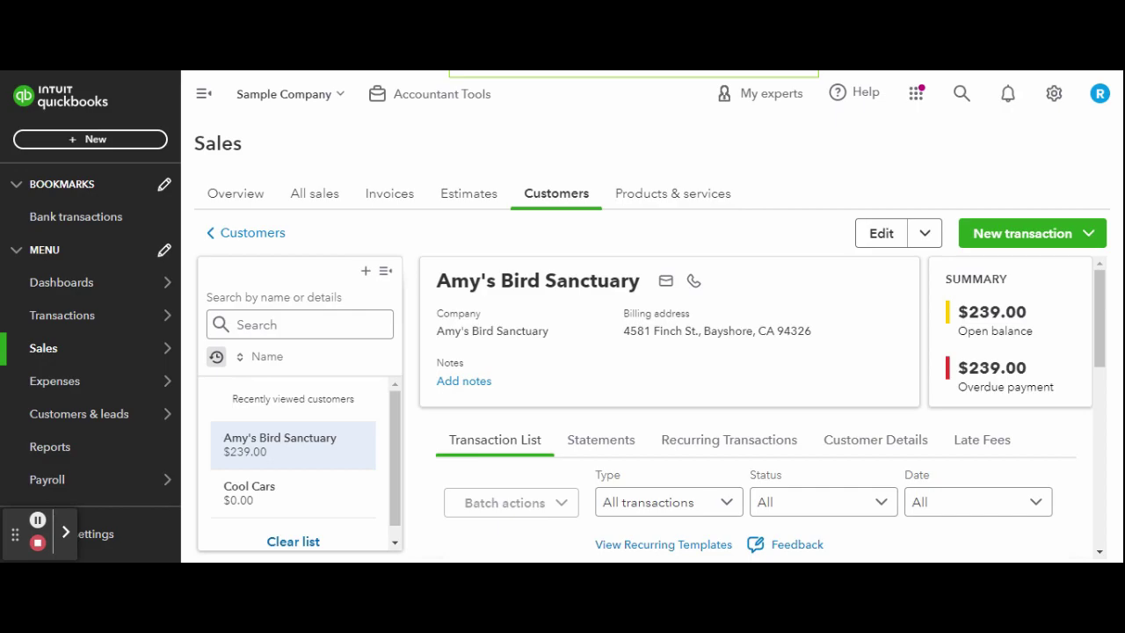
# - Open the Sales section of Account and Settings and find the Statements settings
pyautogui.click(1053, 95)
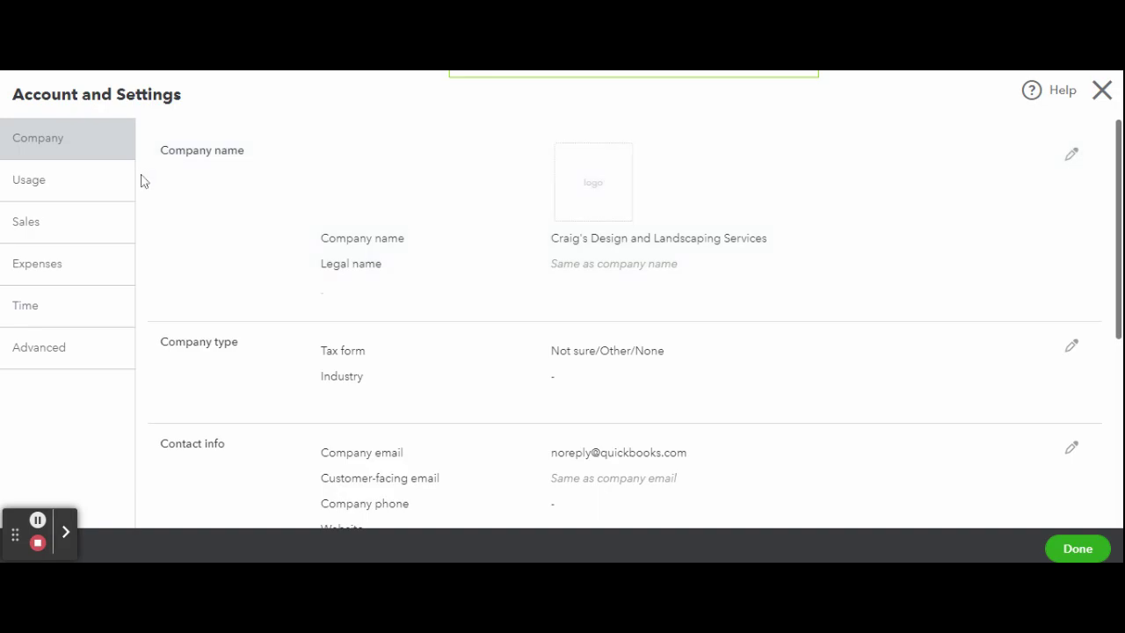
pyautogui.click(92, 229)
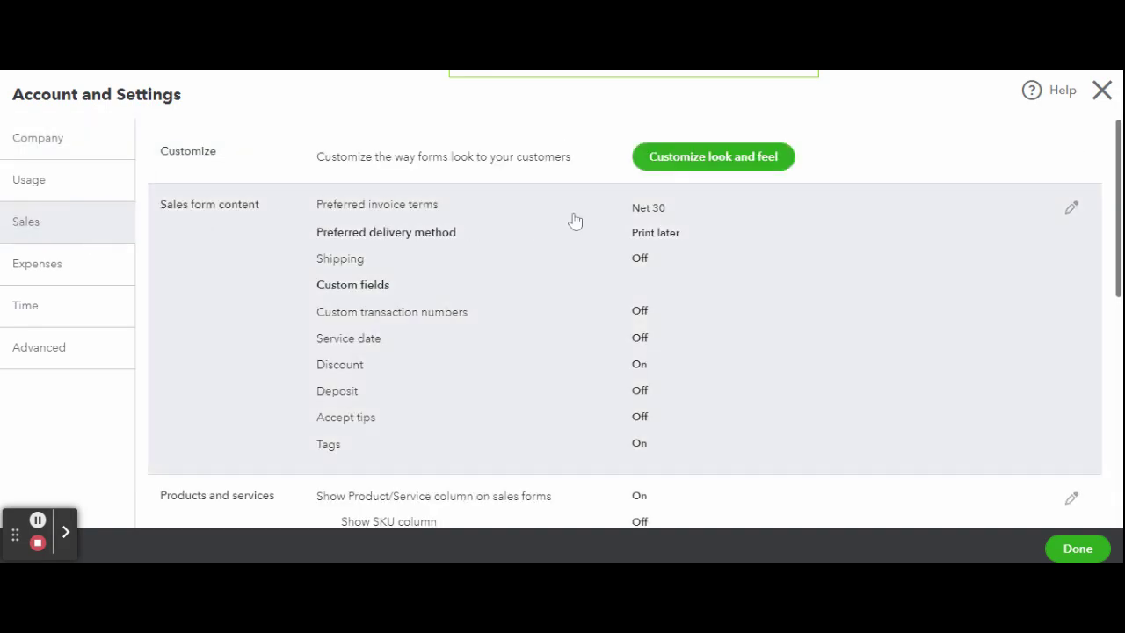
pyautogui.scroll(-1, 165, 276)
pyautogui.scroll(-4, 165, 276)
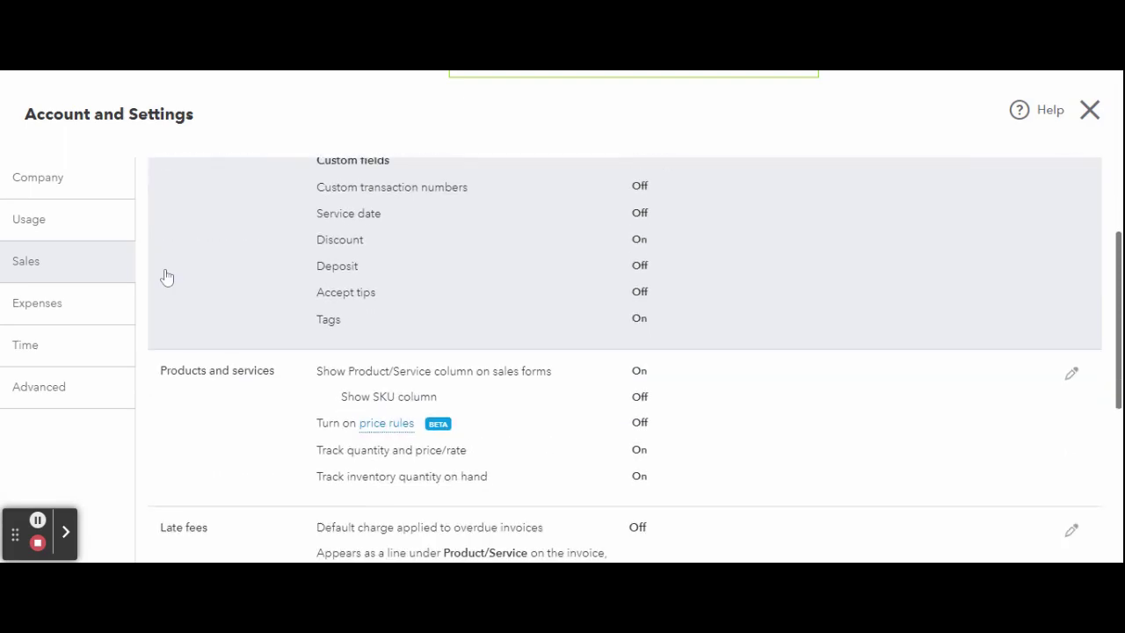
pyautogui.scroll(-1, 165, 275)
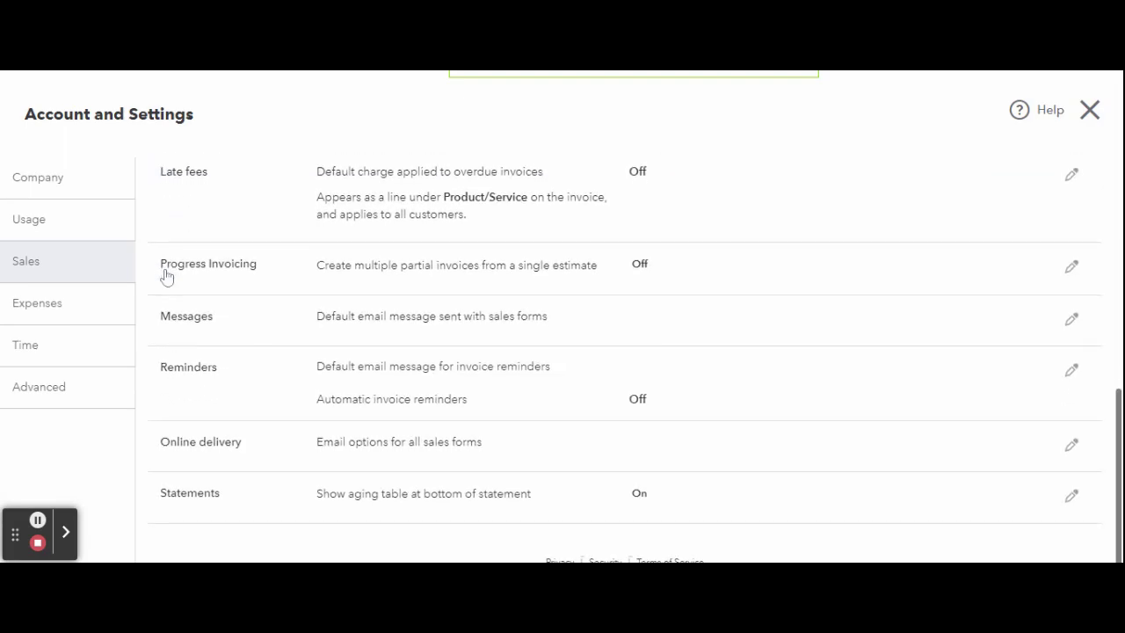
# - Edit the Statements settings, switching the aging table at the bottom of statements off and back on, and save them
pyautogui.click(1070, 497)
pyautogui.scroll(-1, 835, 290)
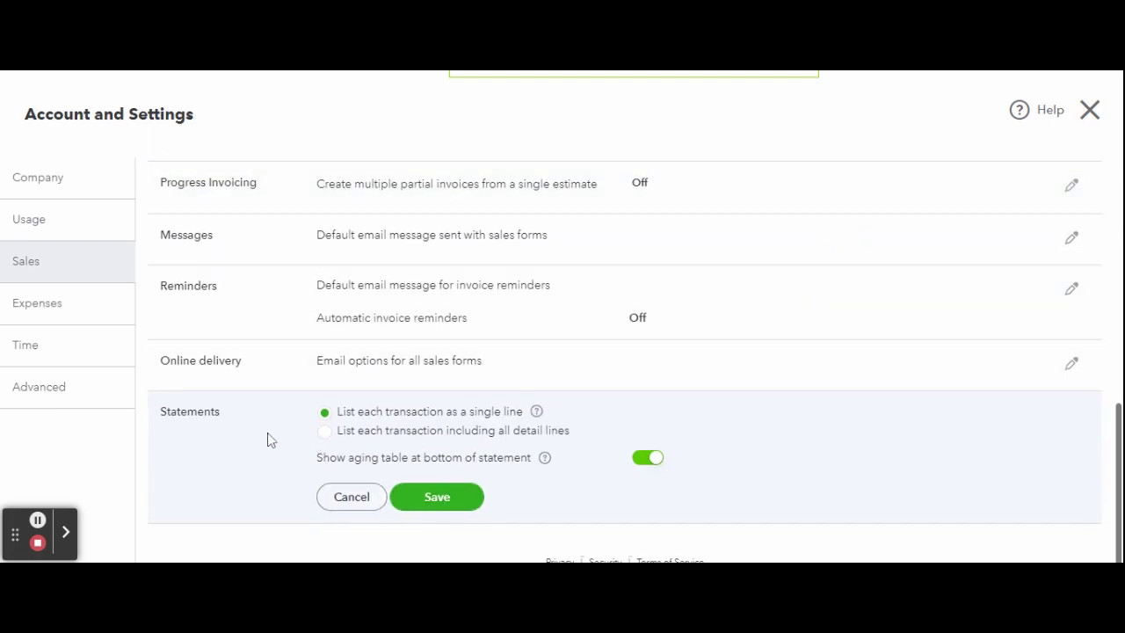
pyautogui.click(654, 463)
pyautogui.click(656, 466)
pyautogui.click(439, 497)
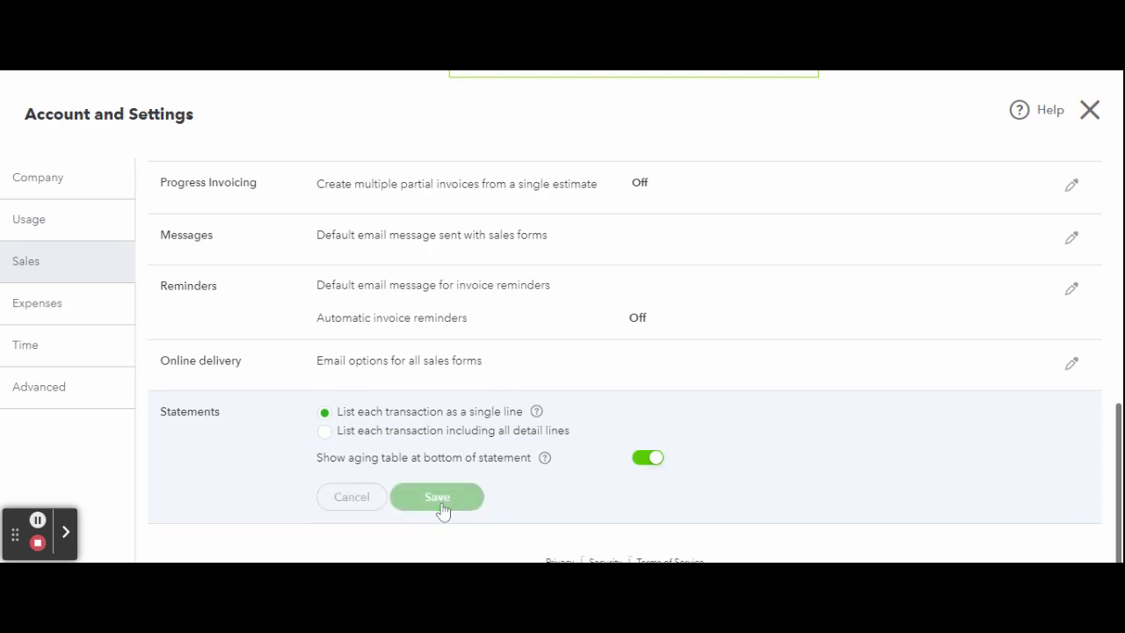